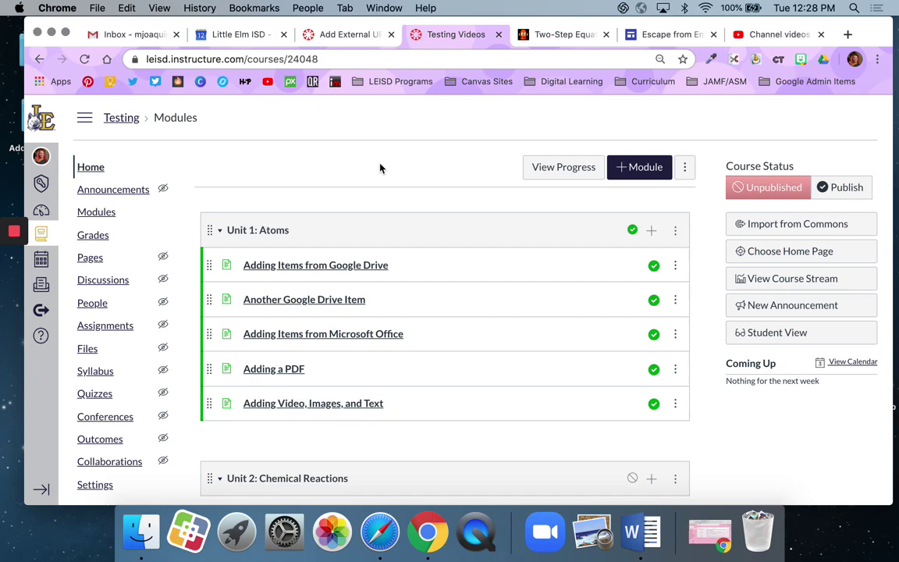
Start adding a new item of type External URL to the Unit 1: Atoms module.
scroll(380, 168, down, 1)
scroll(381, 168, up, 1)
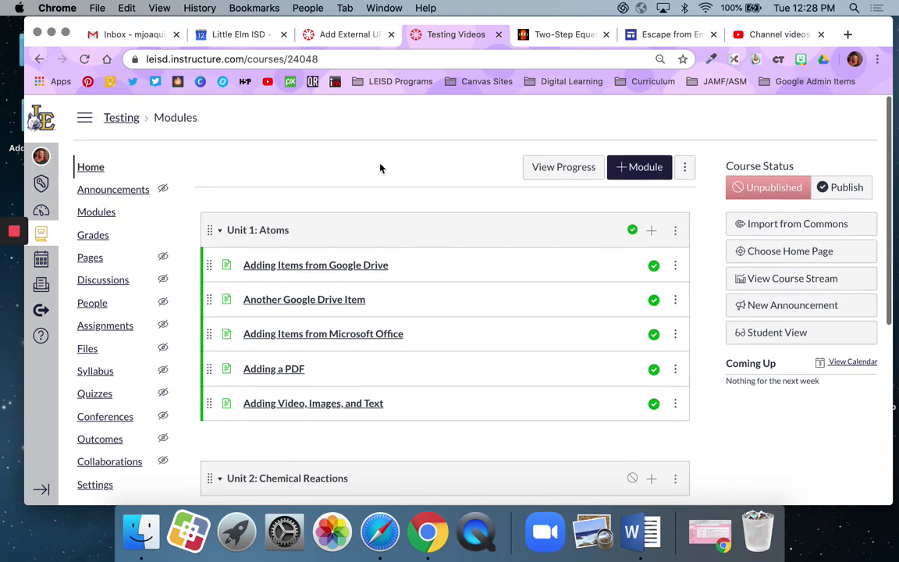
scroll(484, 198, down, 1)
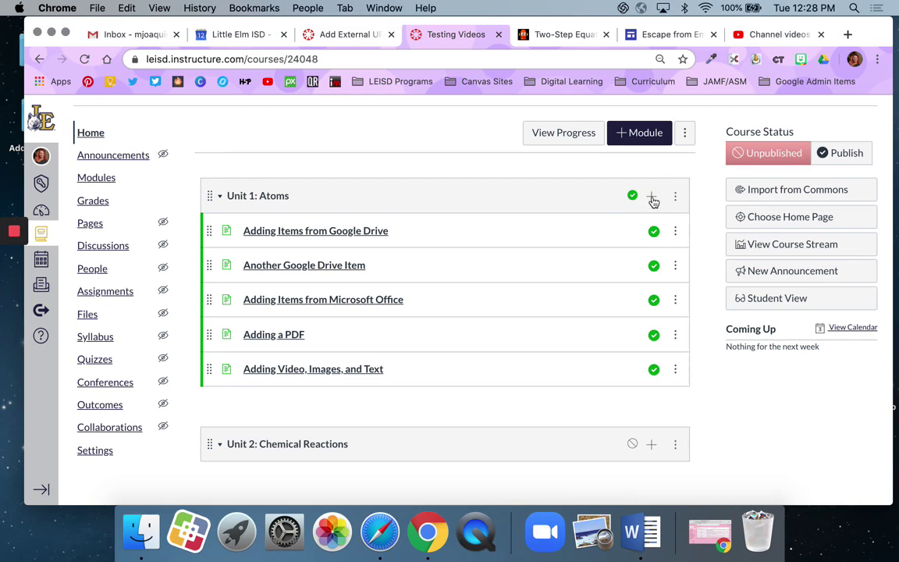
click(651, 198)
click(327, 199)
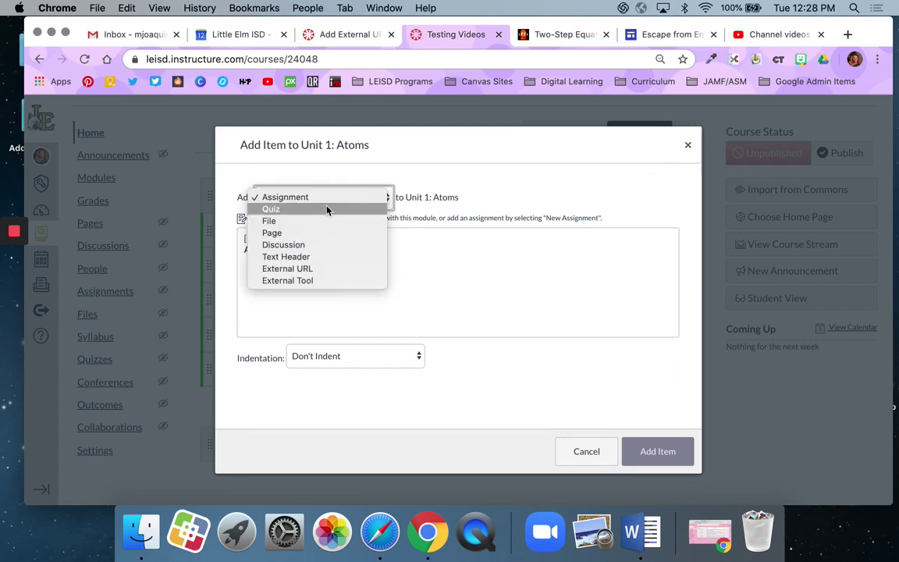
click(325, 270)
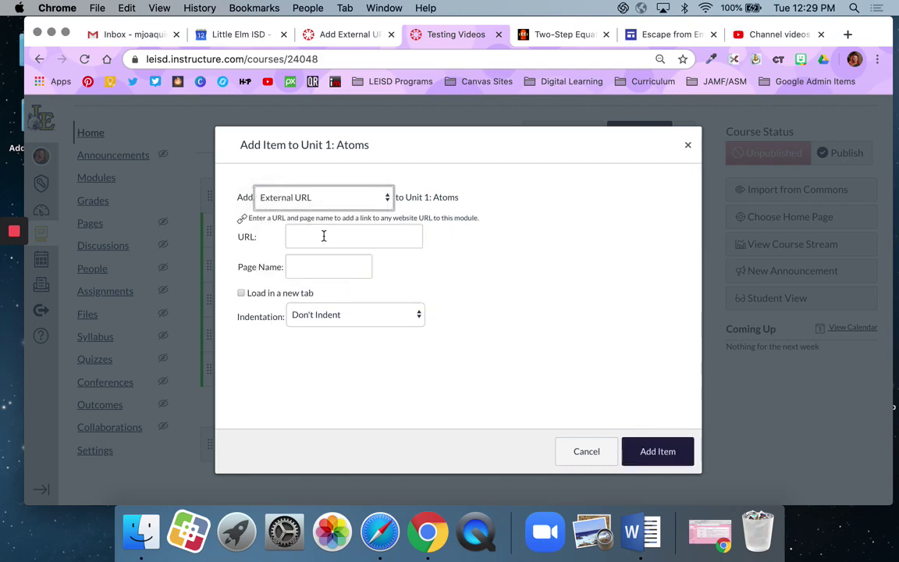
Copy the web address of the open BrainPOP Two-Step Equations page into the new item's URL.
click(324, 236)
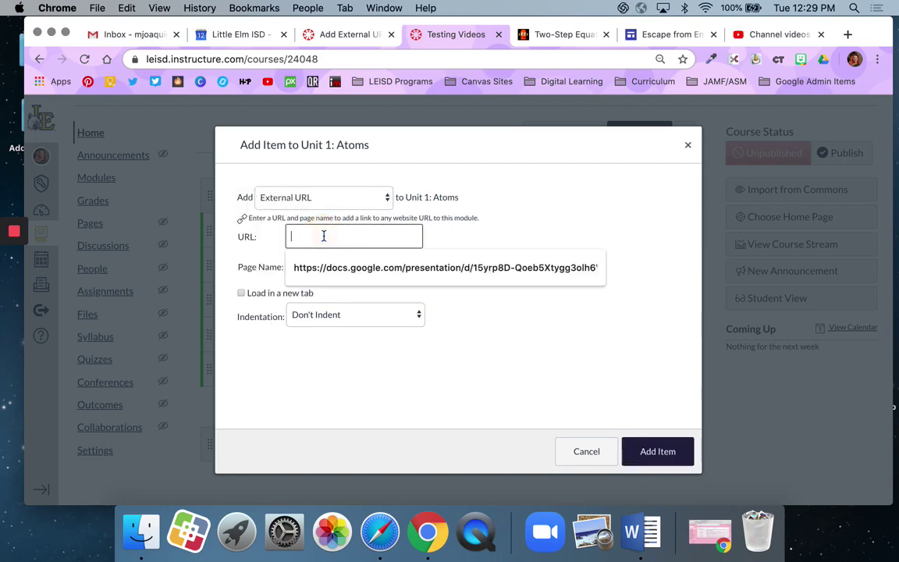
click(580, 36)
click(474, 56)
key(super+c)
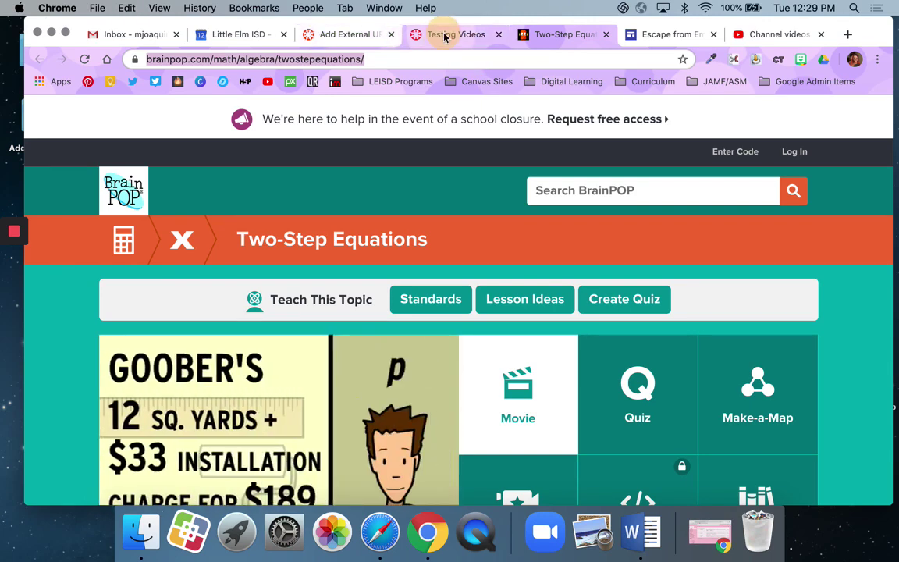
click(443, 36)
click(338, 234)
key(super+v)
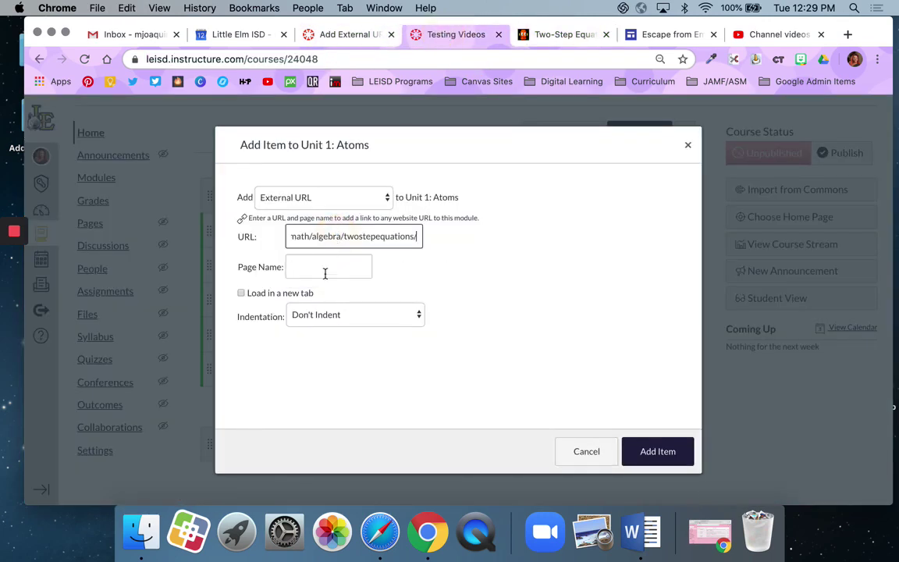
Name the external link page "BrainPop: Two-Step Equations".
click(325, 268)
text(Tw)
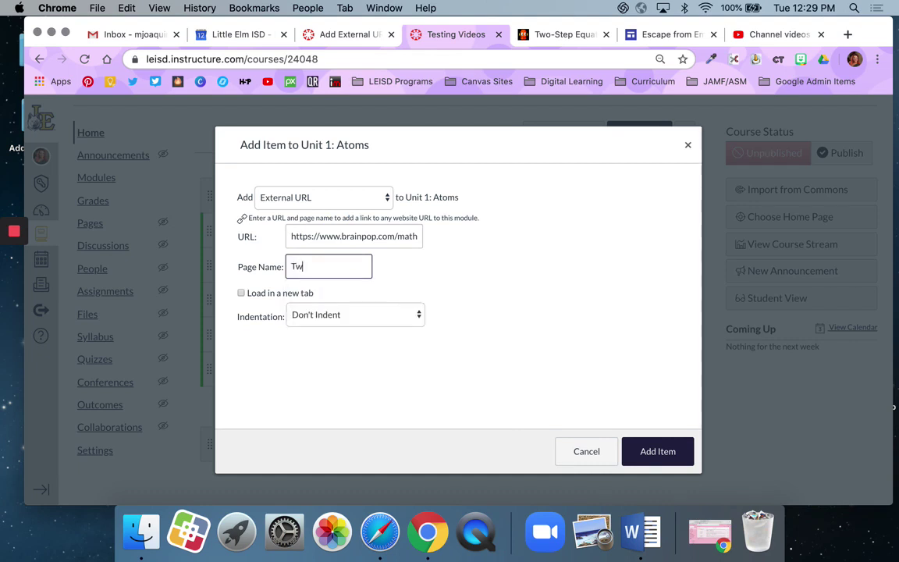
text(o-Step Equations)
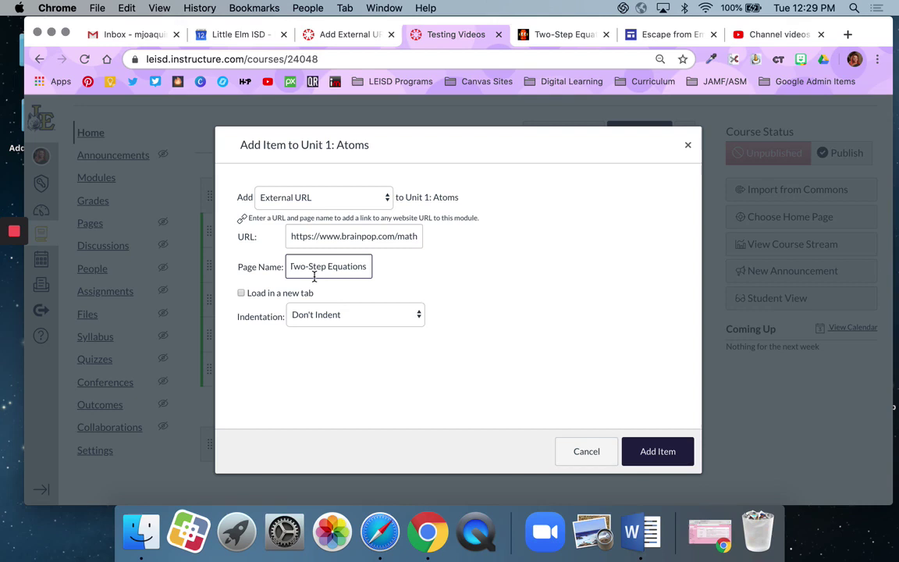
click(291, 266)
text(BrainPop)
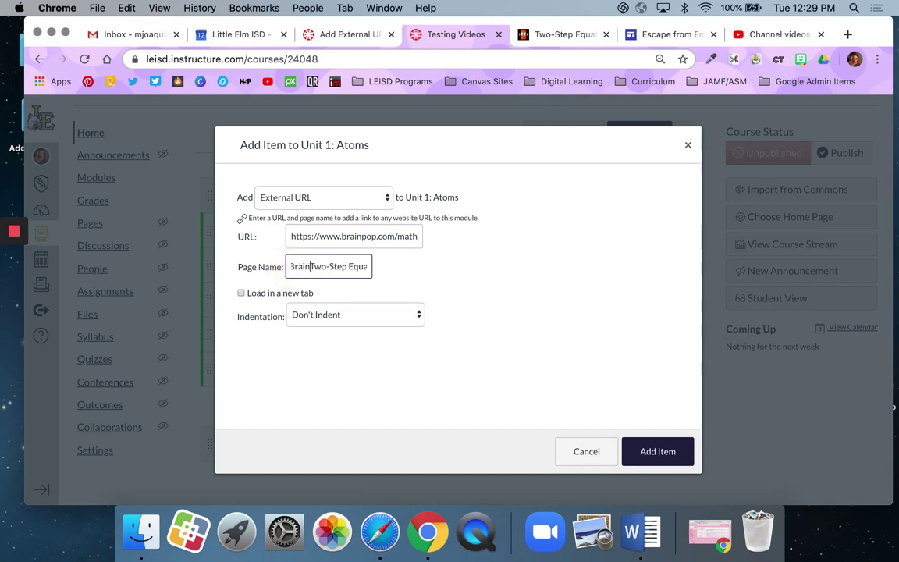
text(:)
Add the BrainPop link to the module with loading in a new tab turned off, and publish it.
click(284, 294)
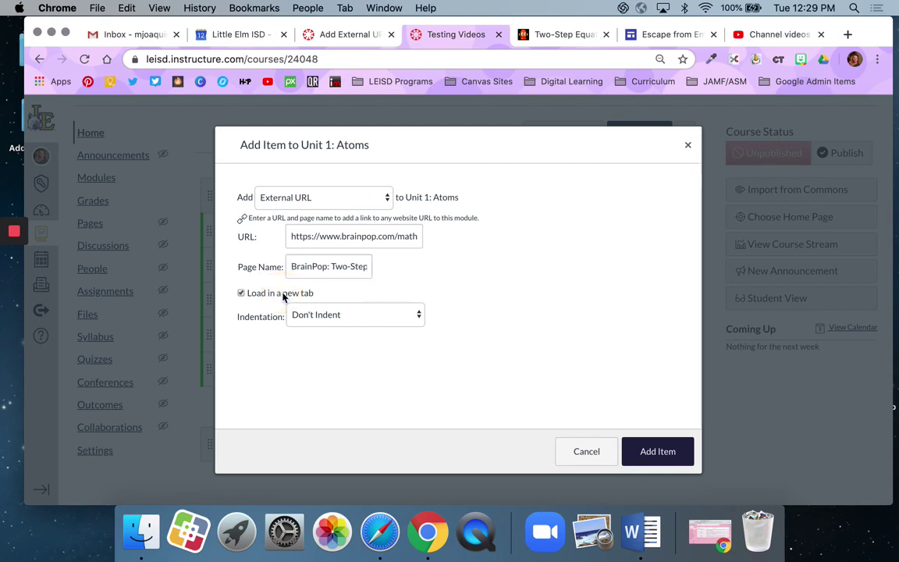
click(284, 295)
click(675, 460)
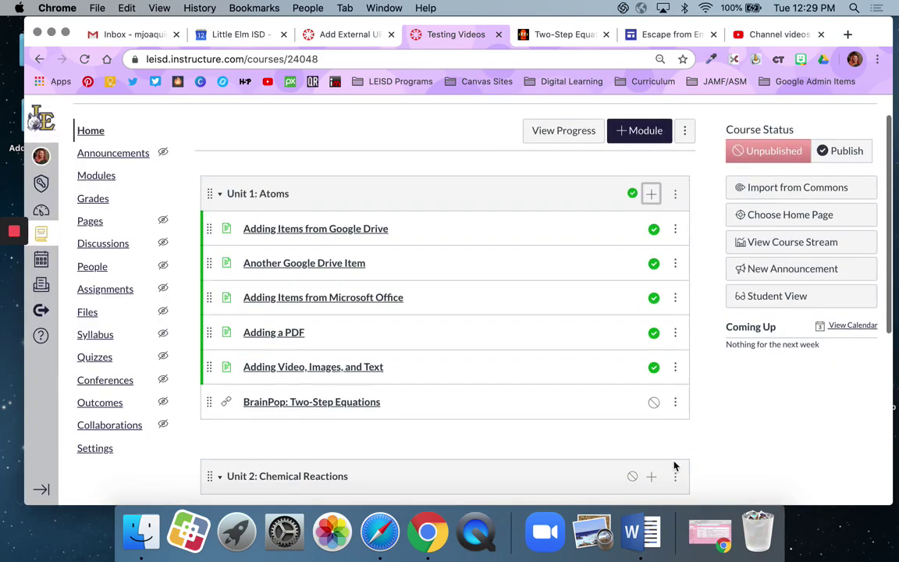
click(655, 404)
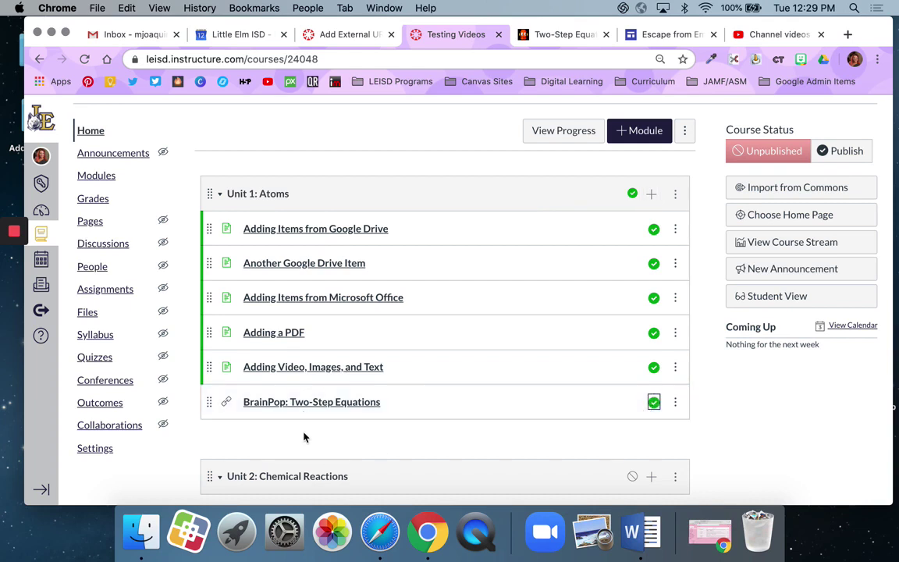
Open the BrainPop: Two-Step Equations module item and look through the whole embedded page.
click(305, 403)
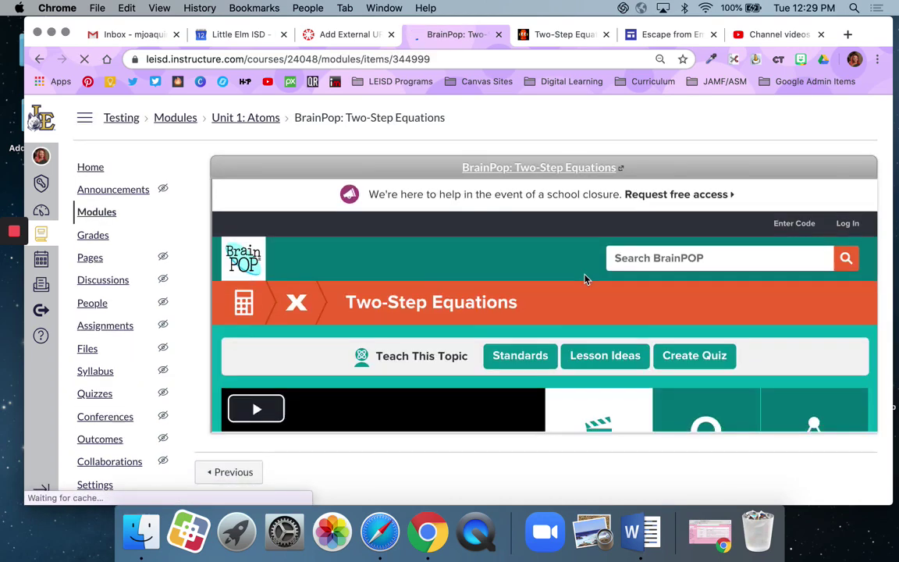
scroll(585, 279, down, 1)
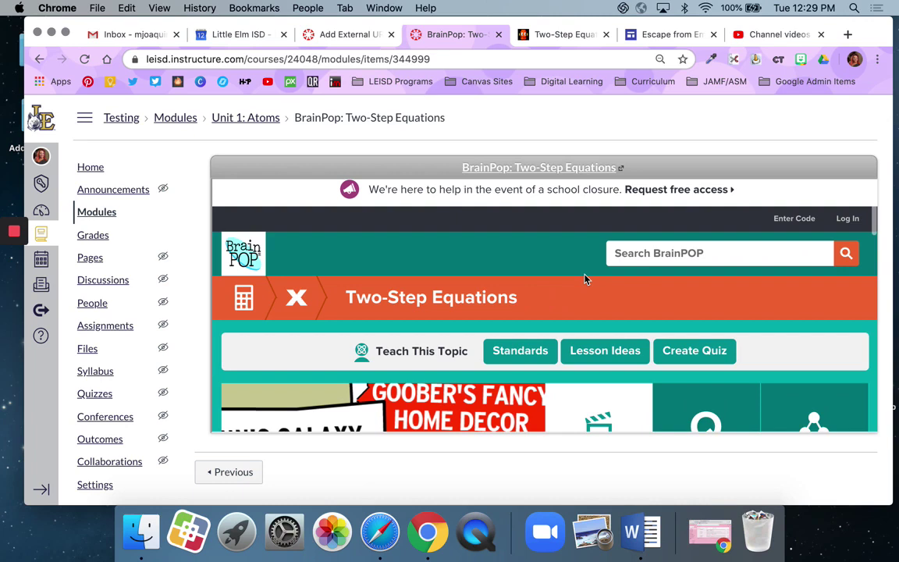
scroll(586, 280, down, 5)
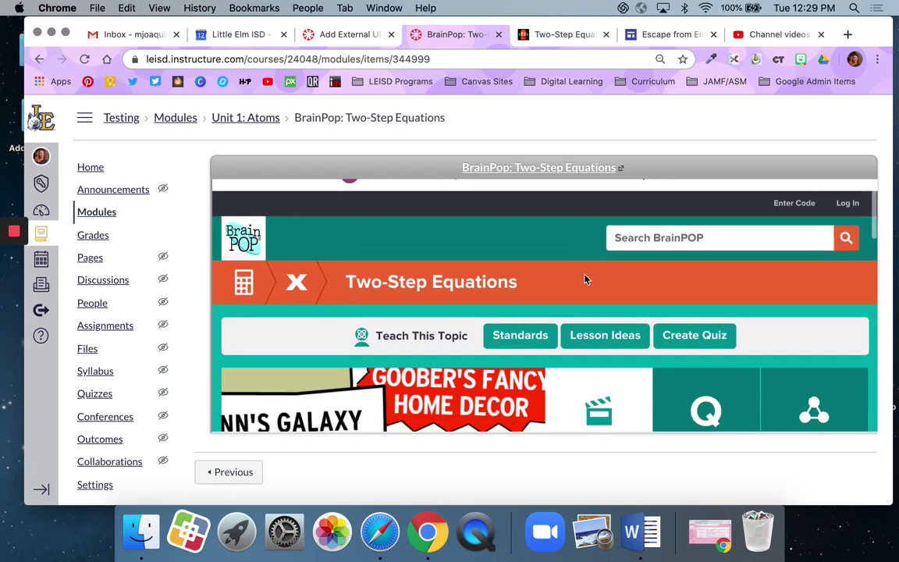
scroll(585, 279, down, 3)
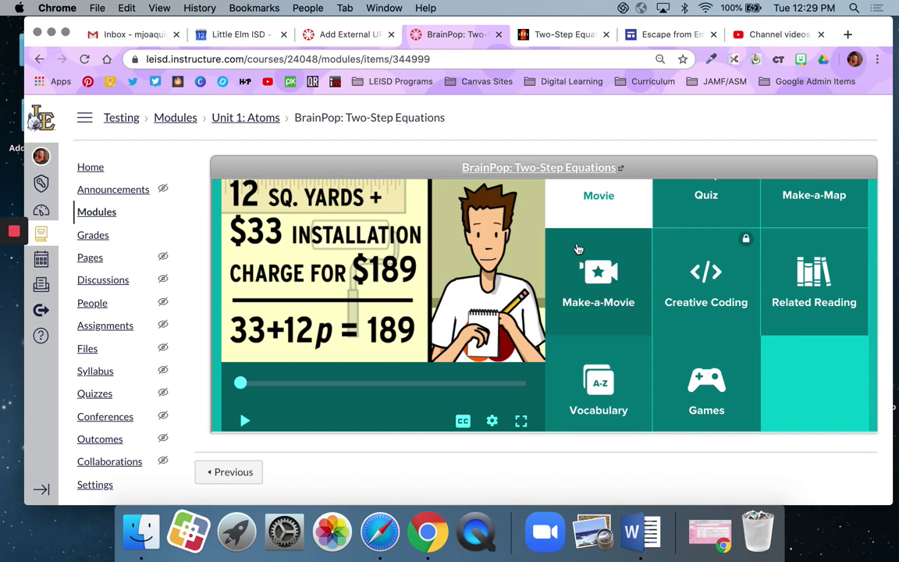
scroll(577, 250, down, 3)
scroll(576, 251, down, 10)
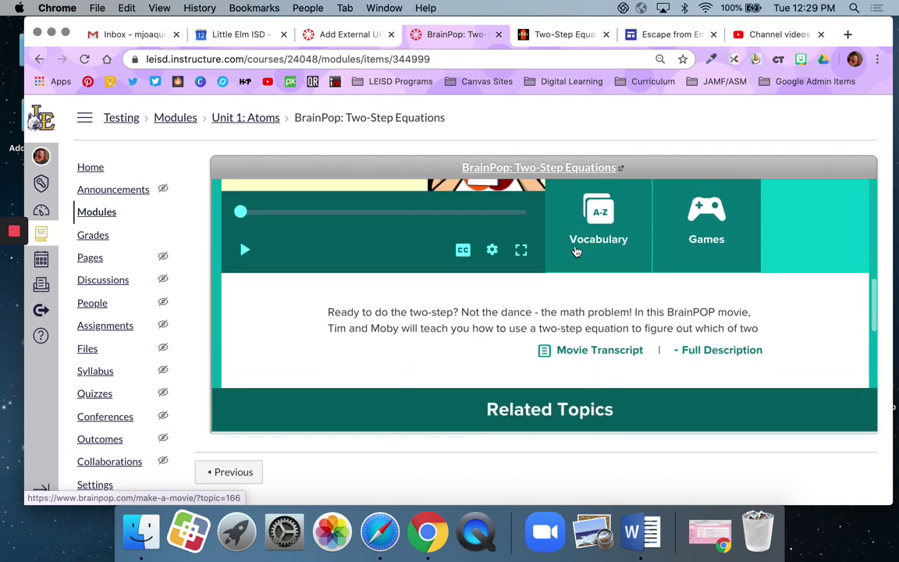
scroll(573, 310, down, 3)
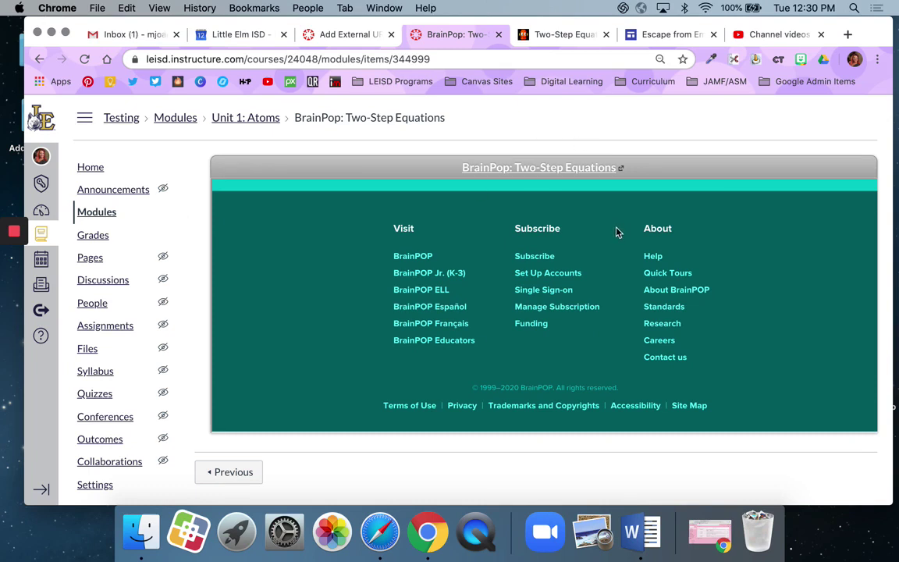
scroll(615, 232, up, 15)
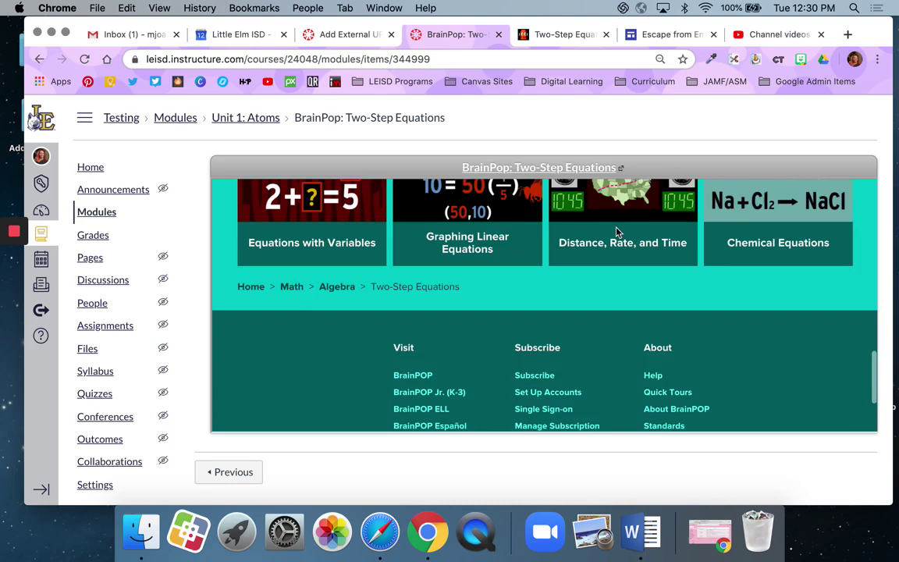
scroll(616, 232, up, 8)
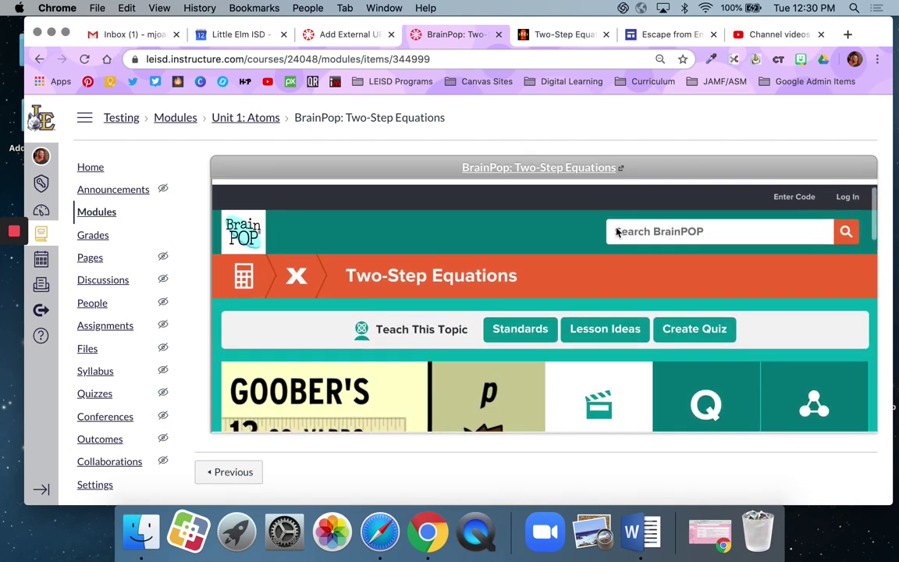
Return to the course home page and start another External URL item in the Unit 1: Atoms module.
click(88, 166)
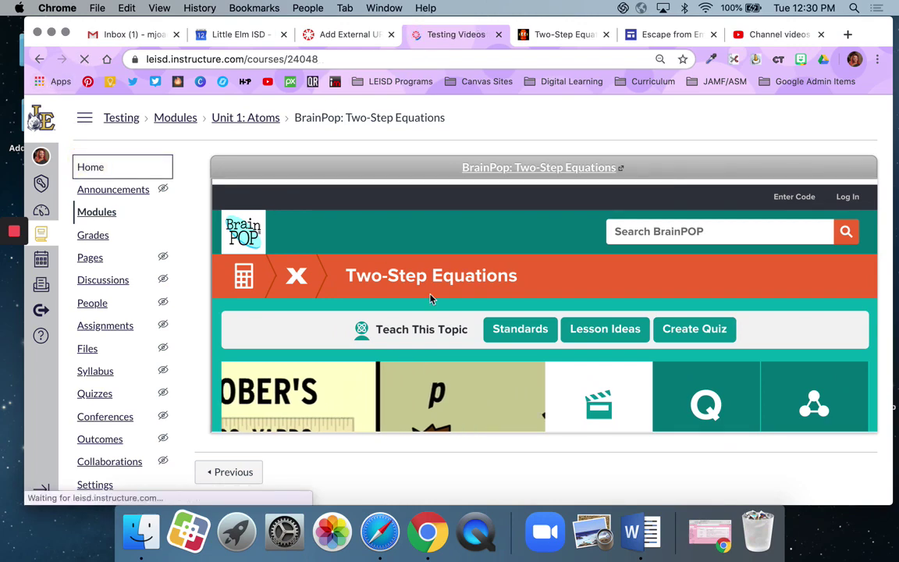
scroll(432, 297, down, 2)
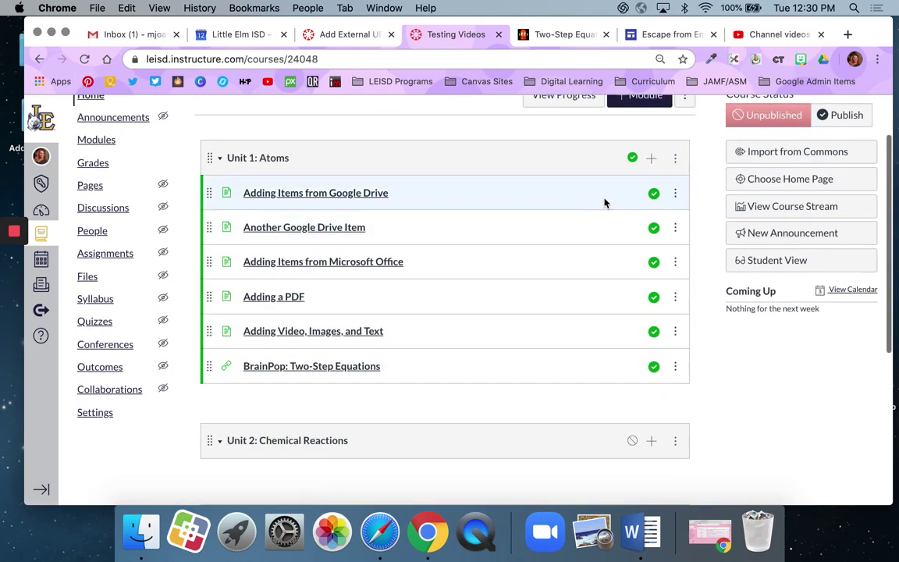
click(651, 157)
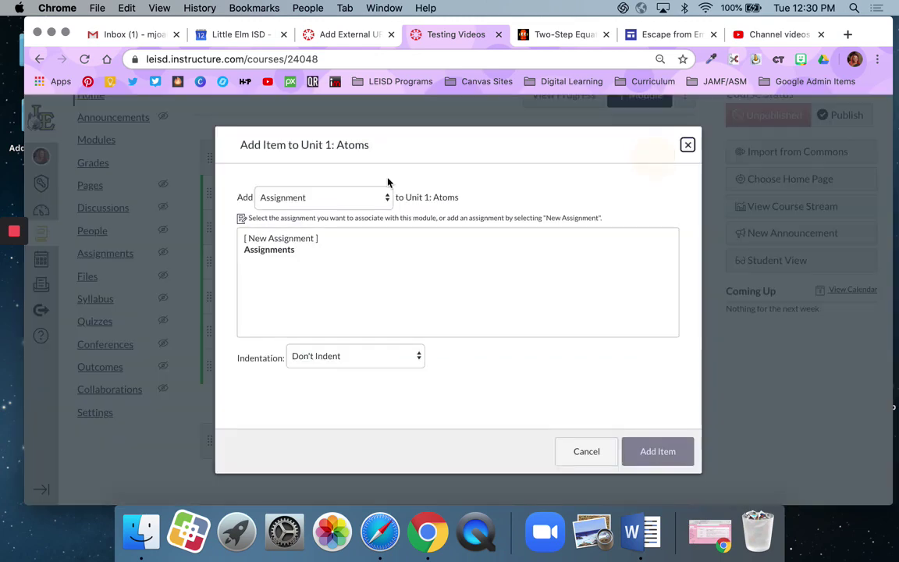
click(314, 197)
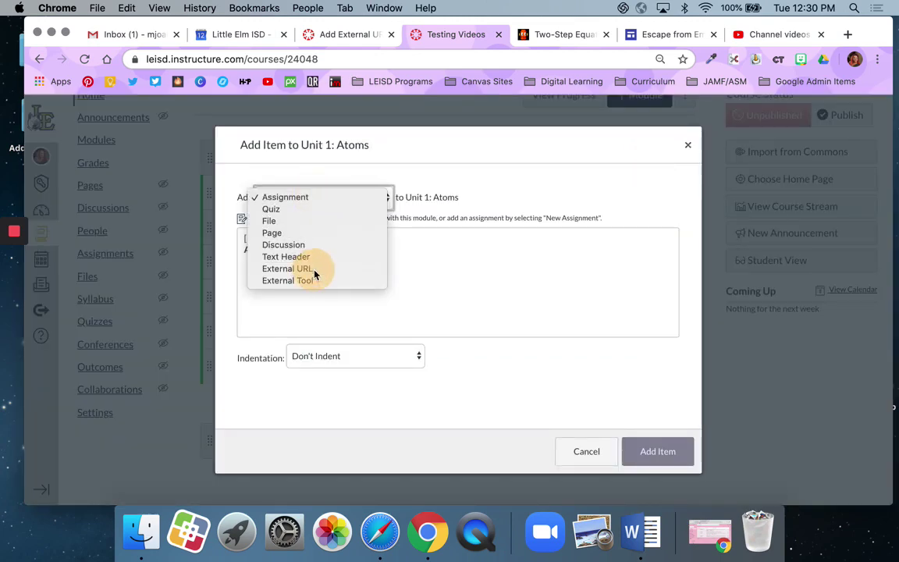
click(314, 271)
click(311, 237)
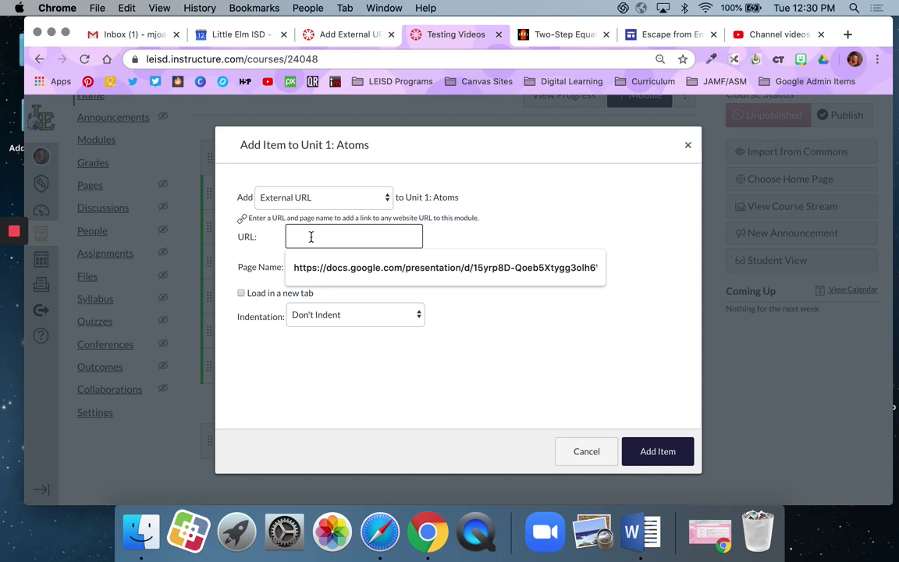
Close the BrainPOP page in the browser and dismiss the empty Add Item dialog.
click(575, 39)
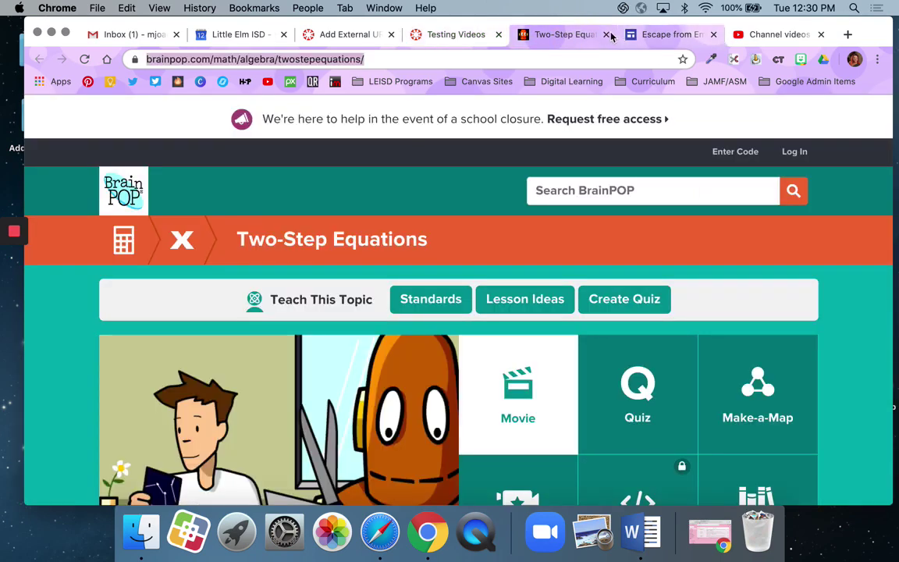
click(608, 37)
click(460, 34)
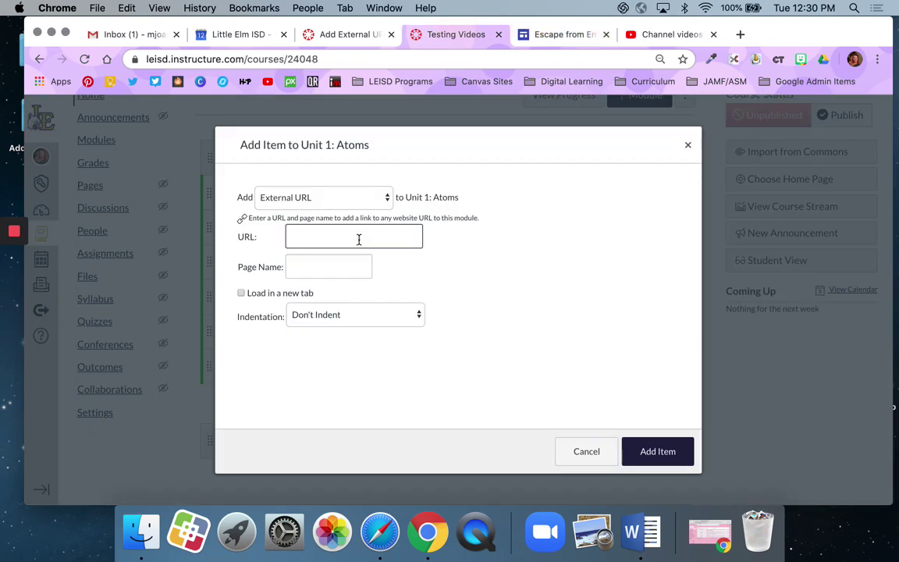
click(328, 268)
click(638, 285)
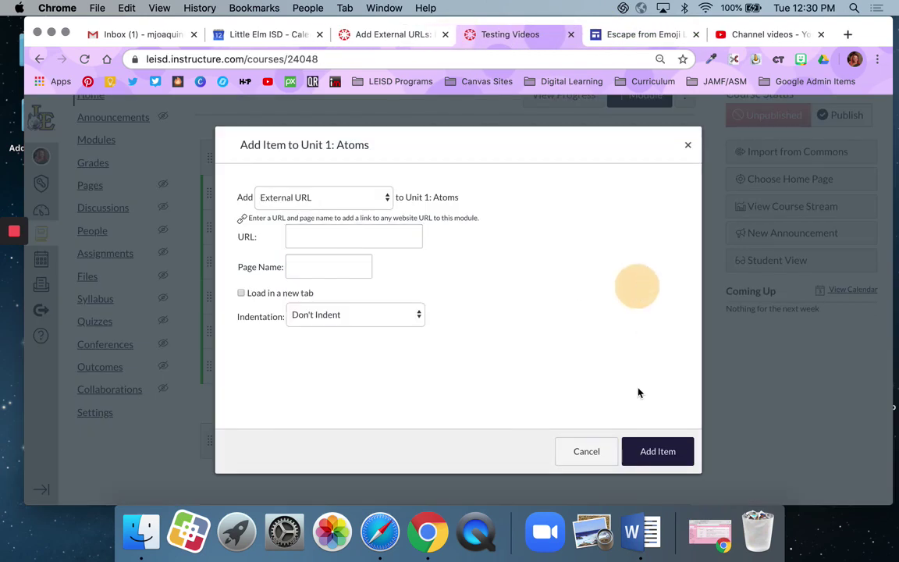
click(687, 146)
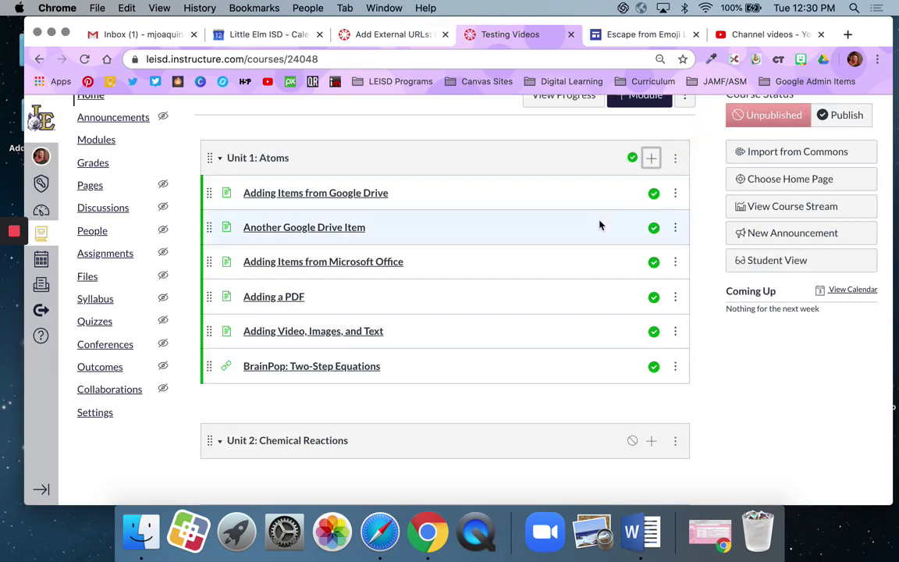
Start a new External URL item in Unit 1: Atoms and copy the Escape from Emoji Land site's address into its URL.
click(652, 157)
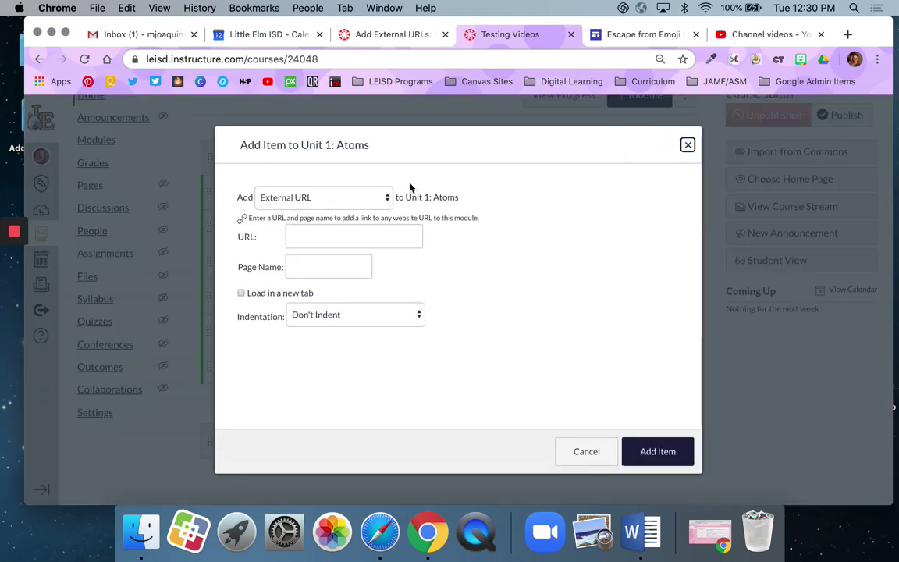
click(370, 200)
click(369, 199)
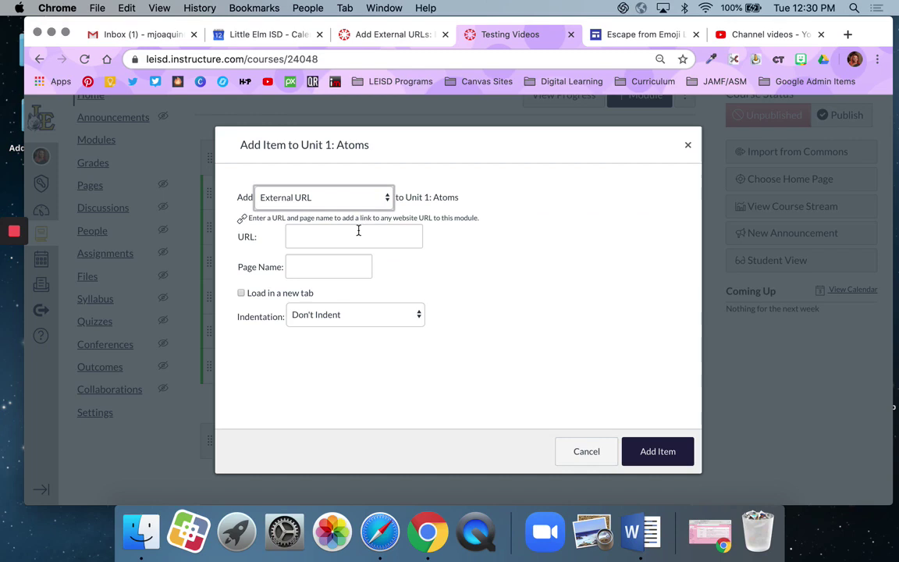
click(359, 234)
click(626, 34)
click(557, 57)
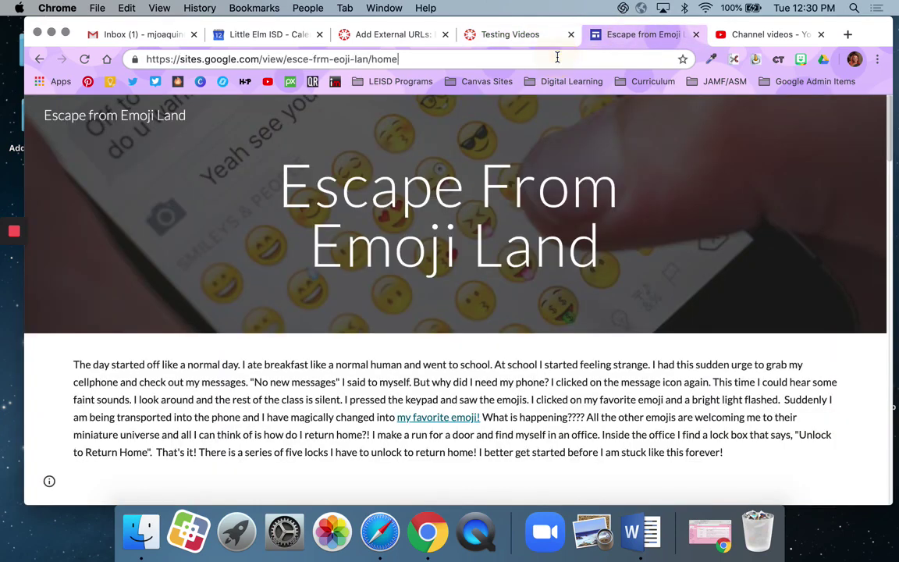
click(557, 57)
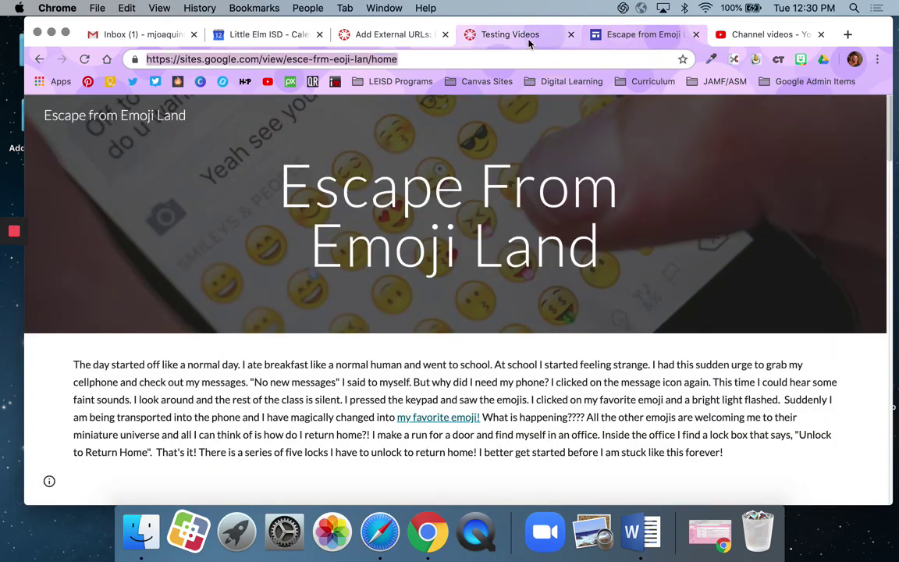
key(super+c)
click(390, 34)
key(super+v)
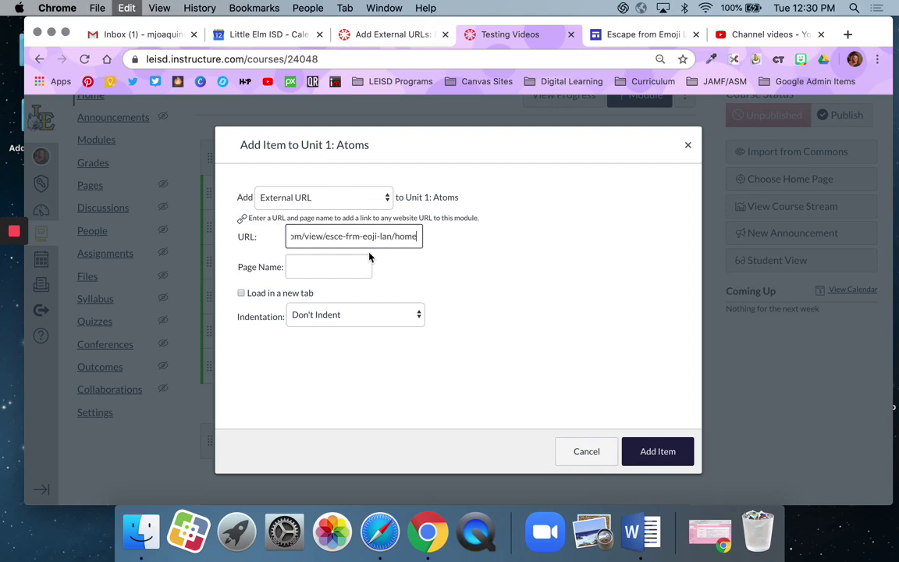
Name the page "Google Site: Escape for Emoji Land", set it to load in a new tab, and add it to Unit 1: Atoms.
click(337, 266)
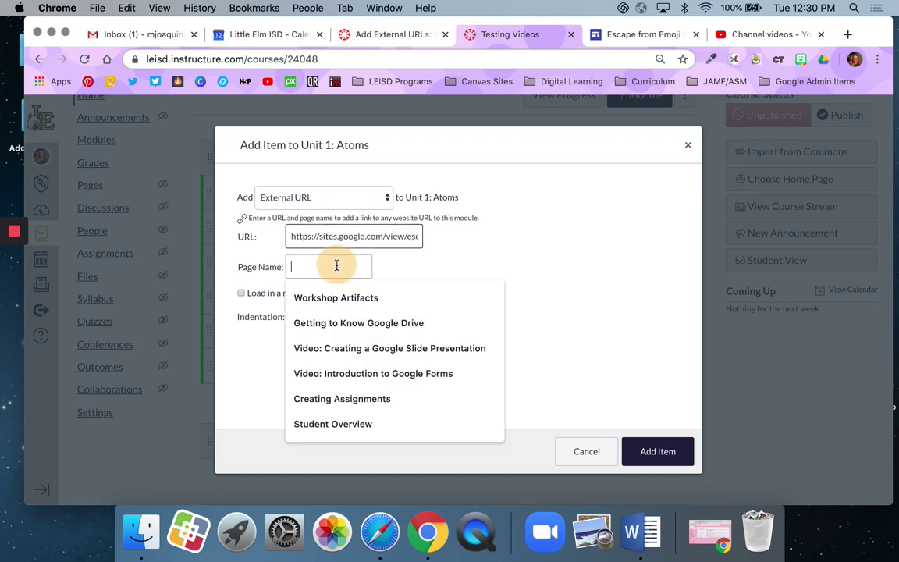
text(Goog)
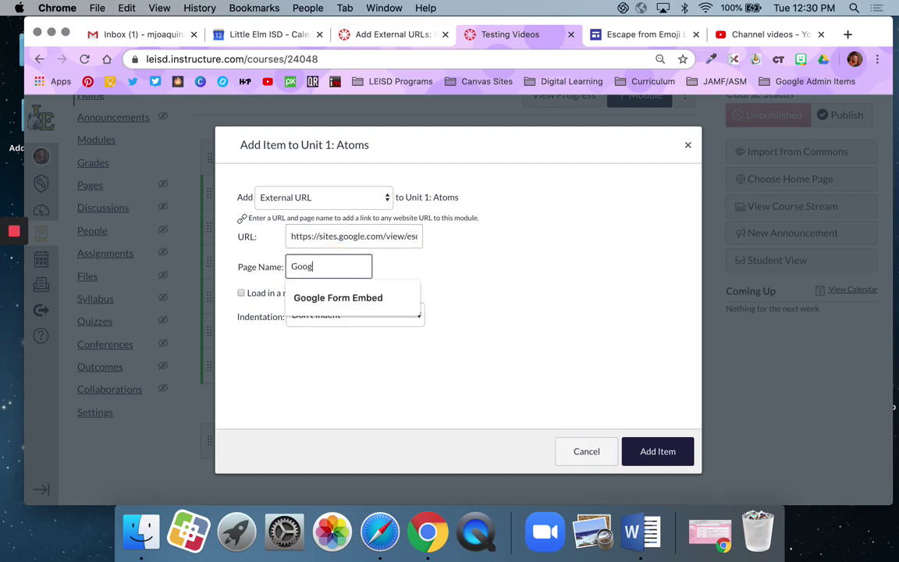
text(le Site: Esc)
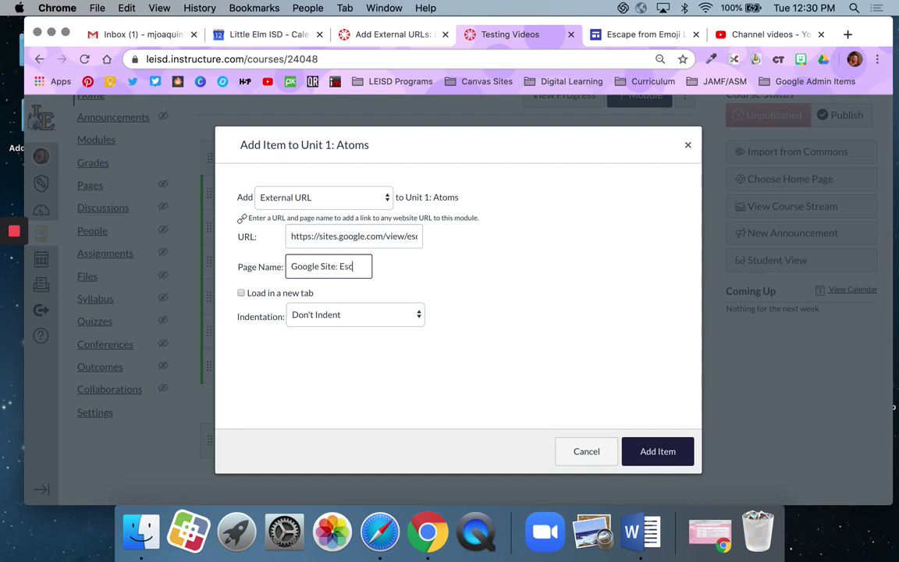
text(ape for Emoji Land)
click(284, 294)
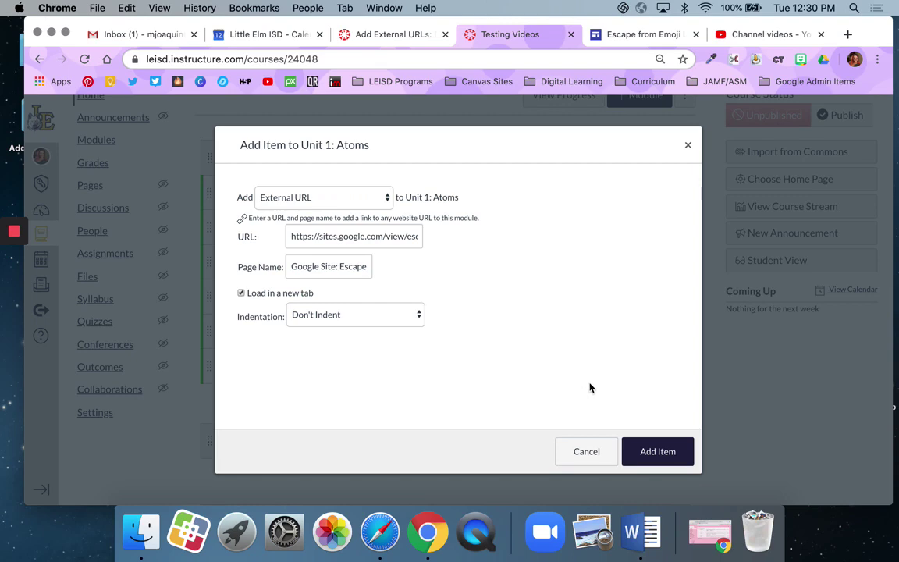
click(658, 452)
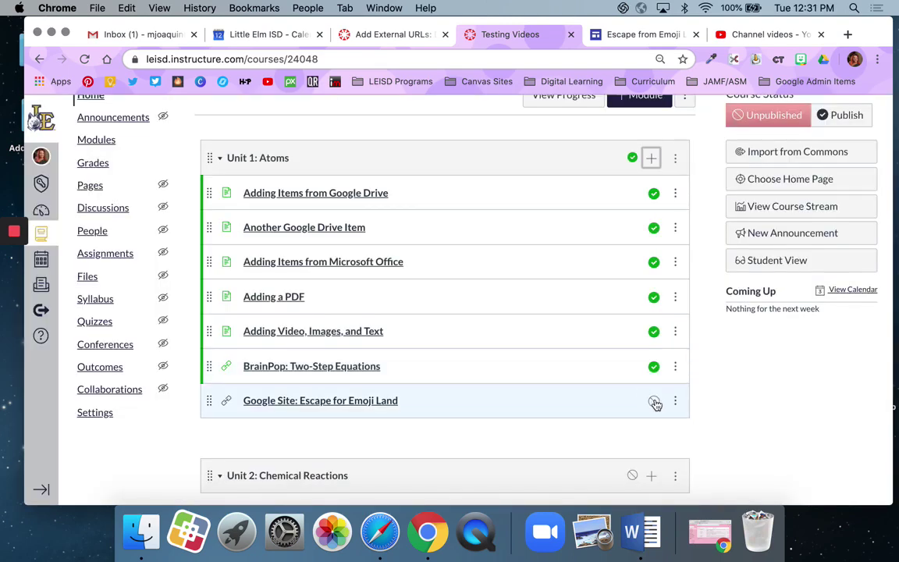
Publish the Google Site: Escape for Emoji Land item, then test its link and close the website it opens.
click(655, 402)
click(381, 403)
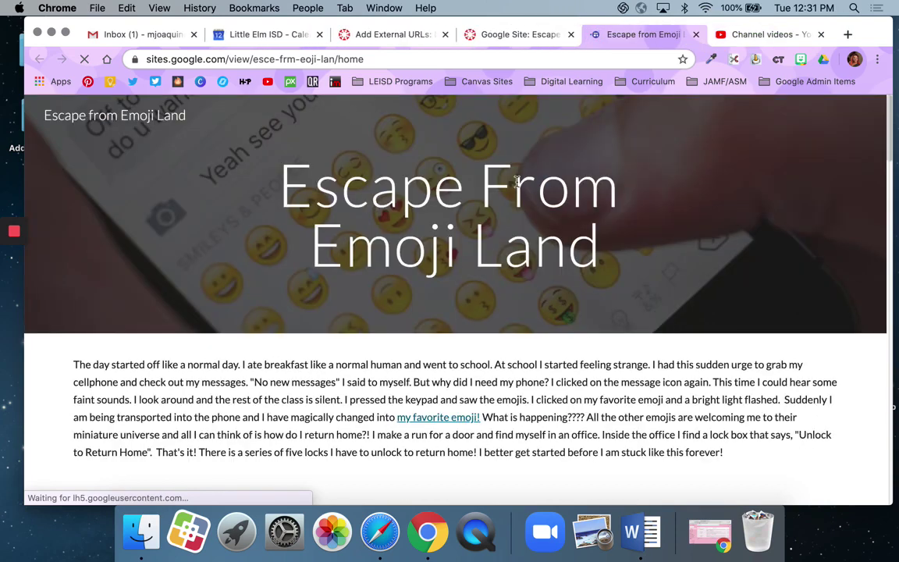
click(697, 34)
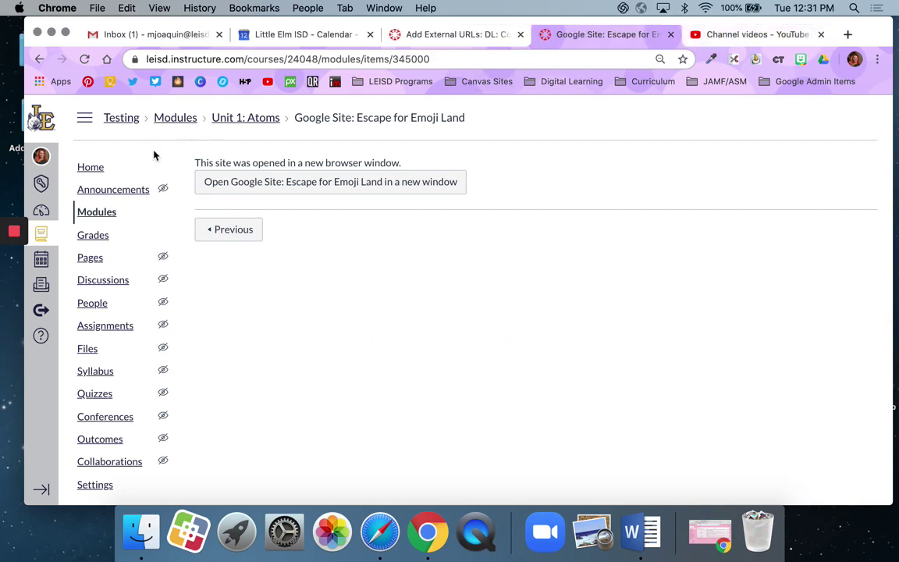
Return to the course home page, open the BrainPop: Two-Step Equations item and look through its embedded page.
click(90, 167)
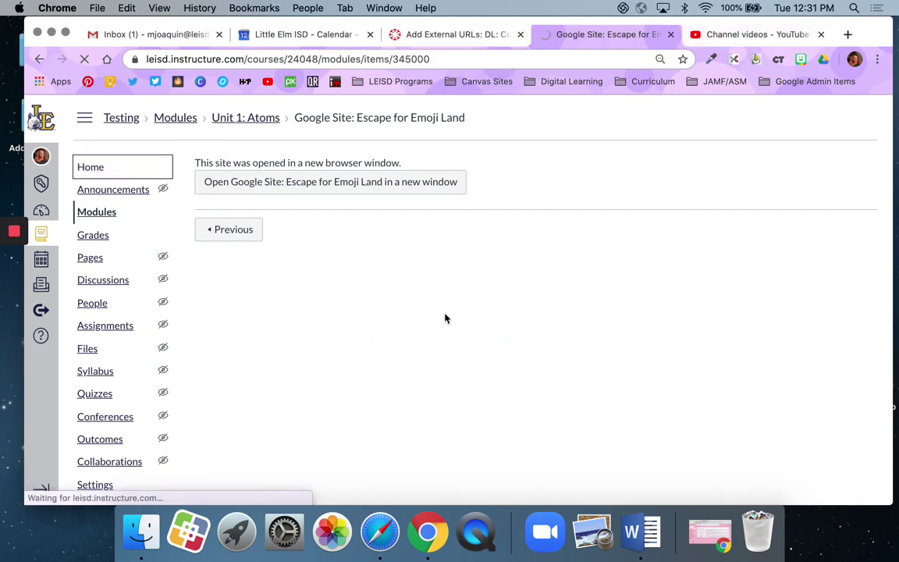
scroll(445, 318, down, 5)
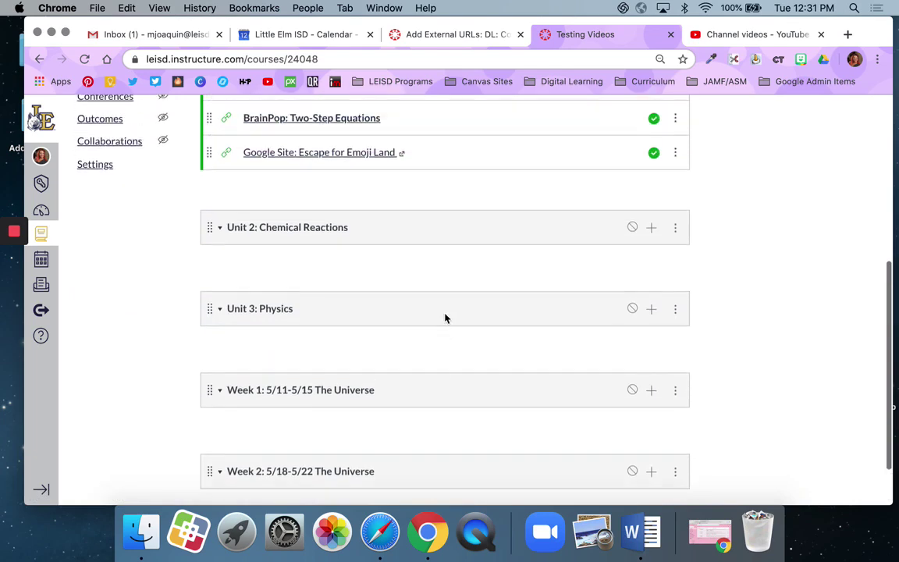
scroll(445, 317, up, 3)
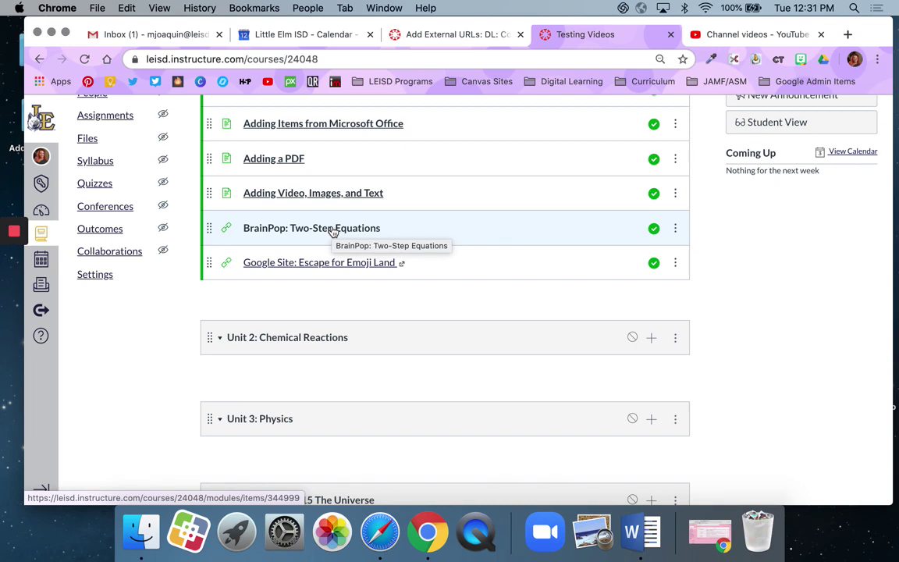
click(333, 228)
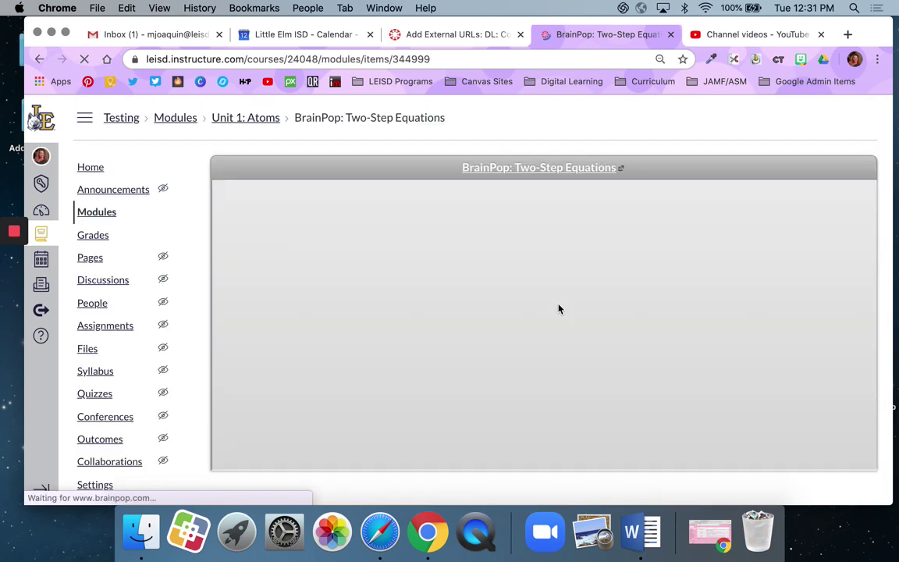
scroll(563, 259, down, 2)
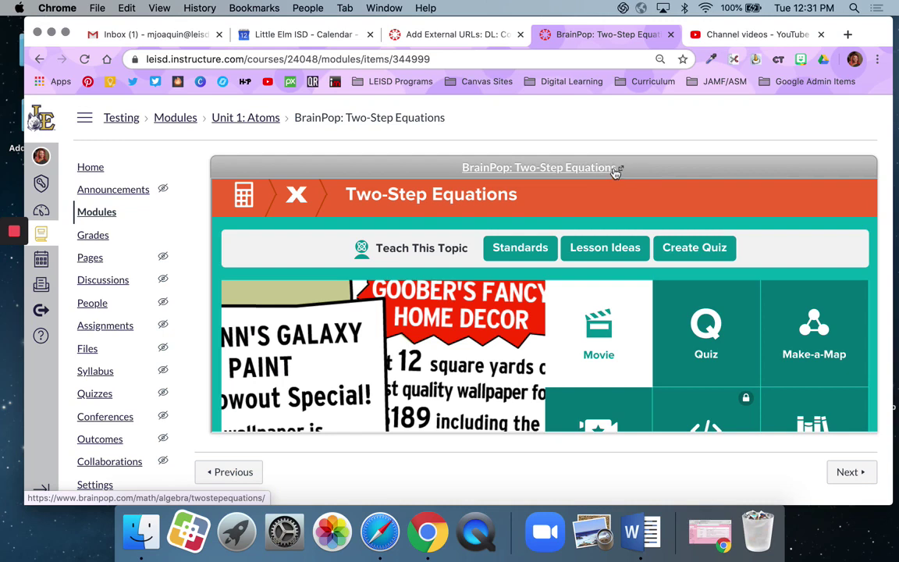
scroll(594, 230, down, 2)
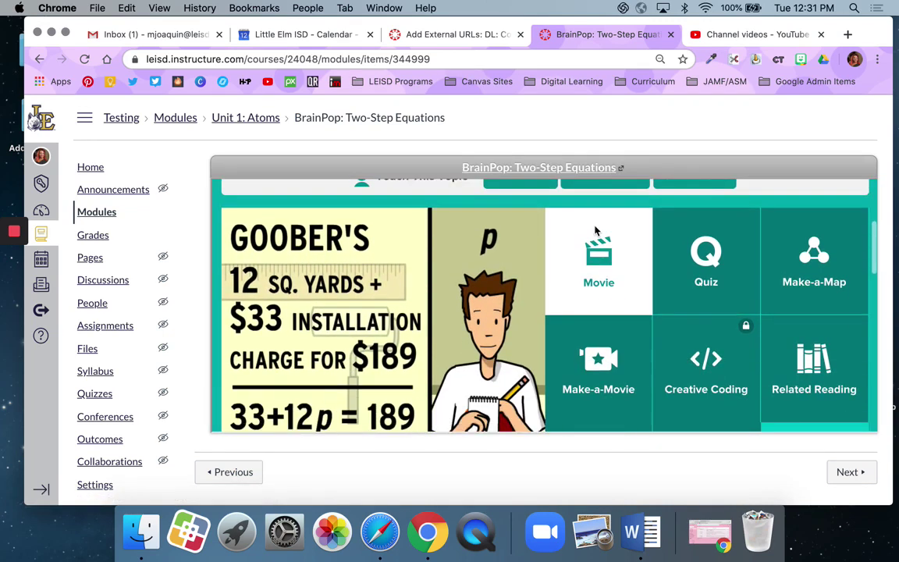
scroll(595, 230, down, 5)
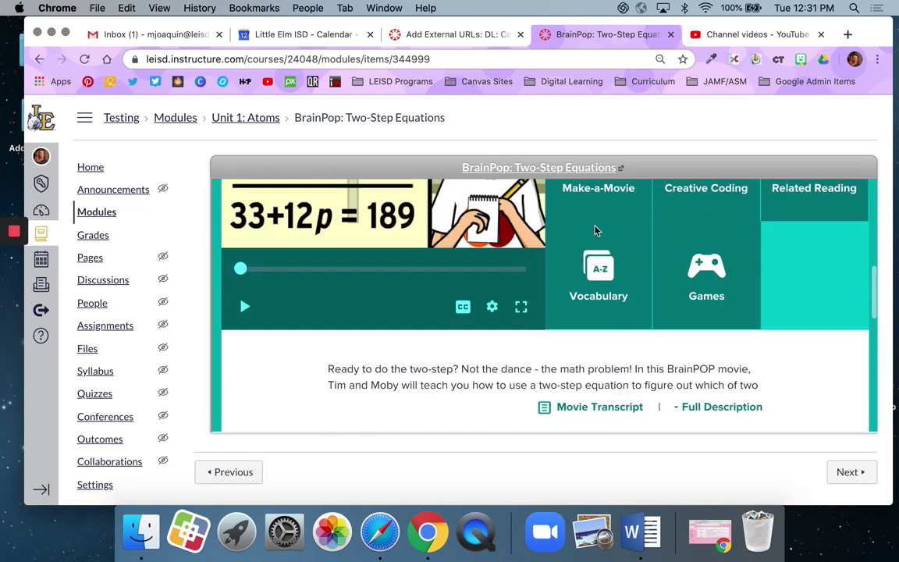
Advance to the next module item, the Google Site, and return to the course's module list to review Unit 1: Atoms.
click(850, 477)
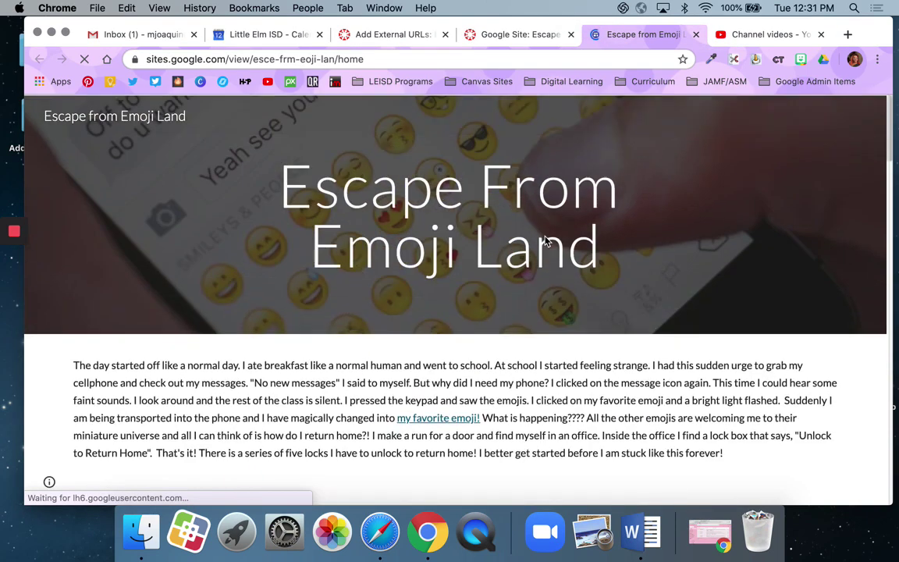
click(495, 36)
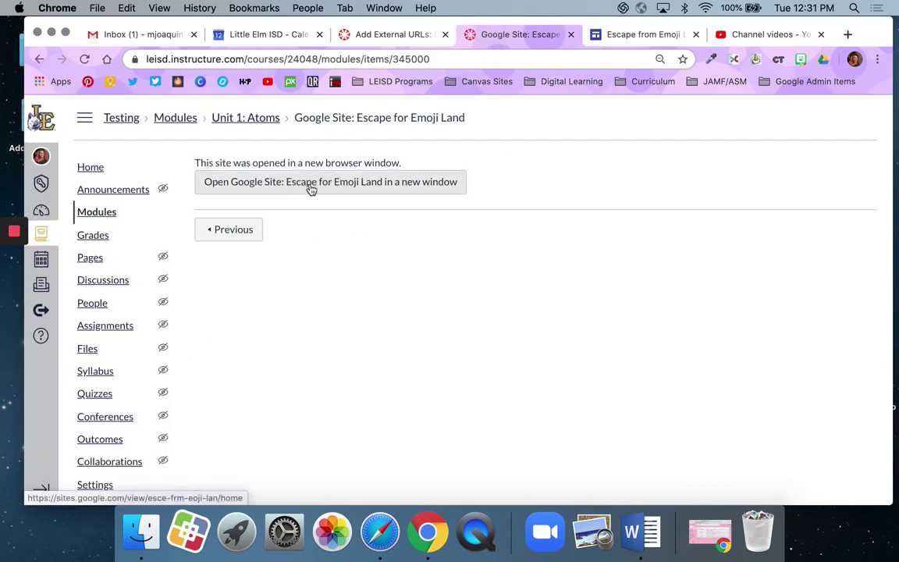
click(81, 211)
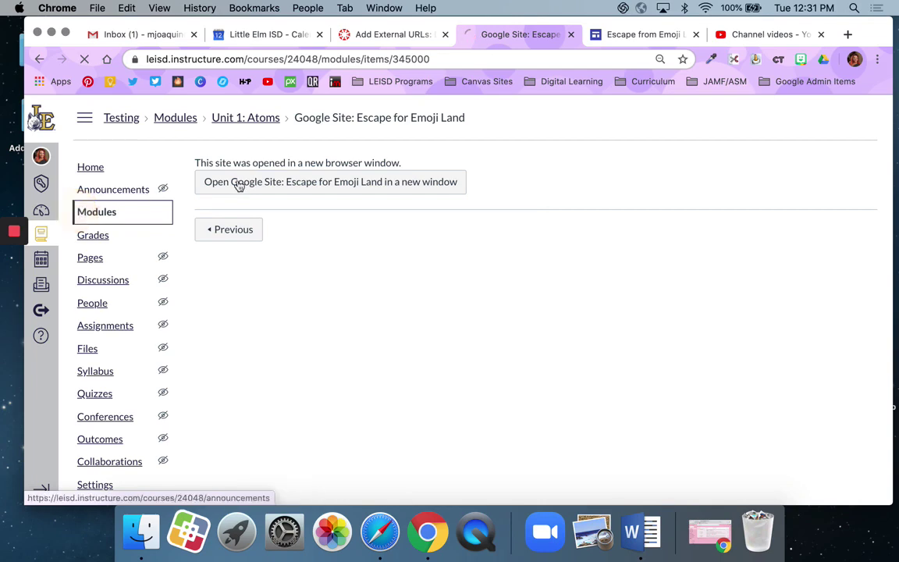
scroll(434, 323, down, 1)
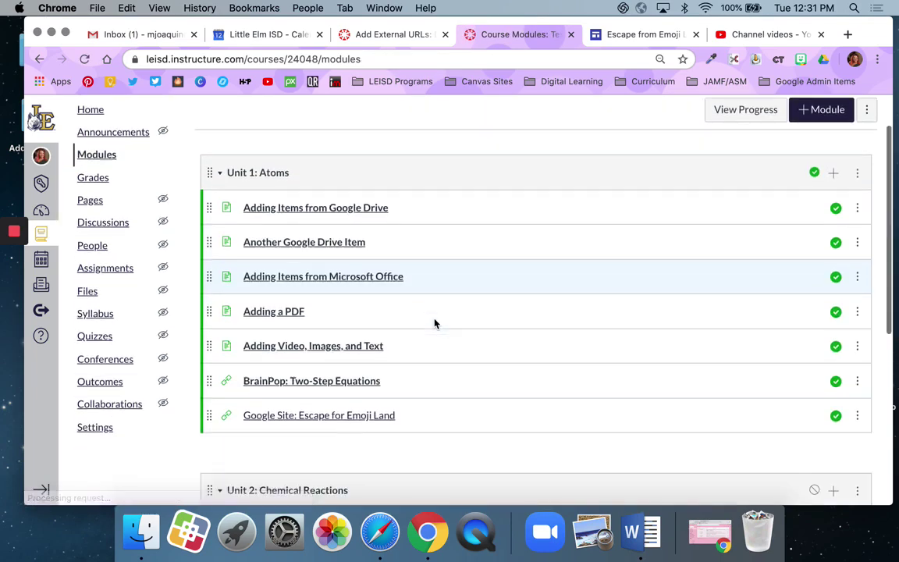
scroll(434, 323, down, 1)
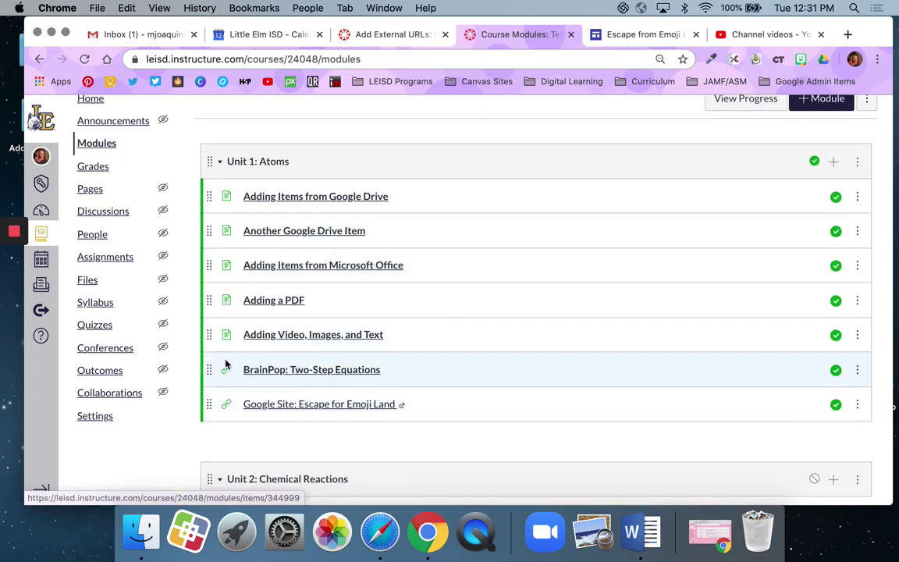